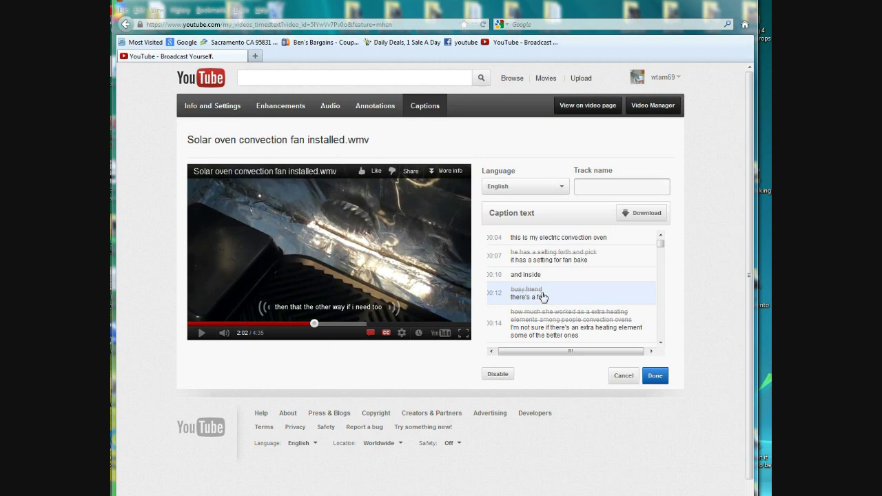
Step: Scroll the caption list to 02:00 and open the line 'to turn it the other way if I need to'
left_click(659, 343)
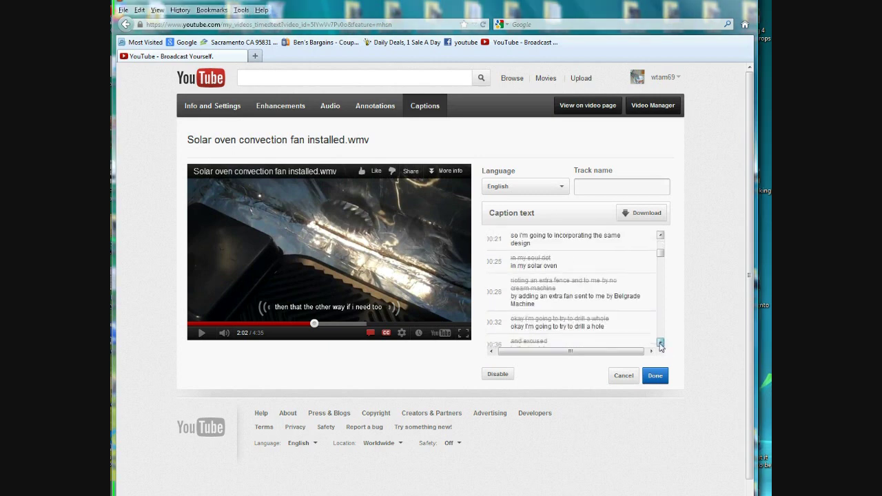
left_click(659, 343)
left_click(660, 343)
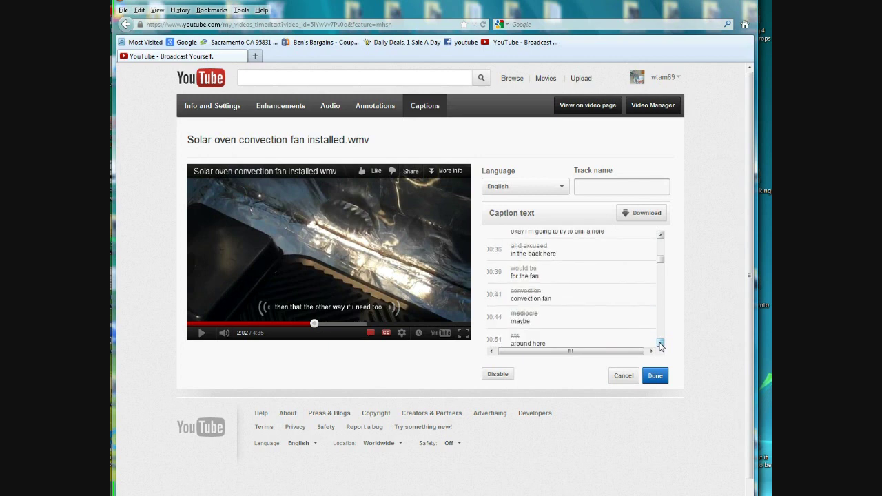
left_click(659, 343)
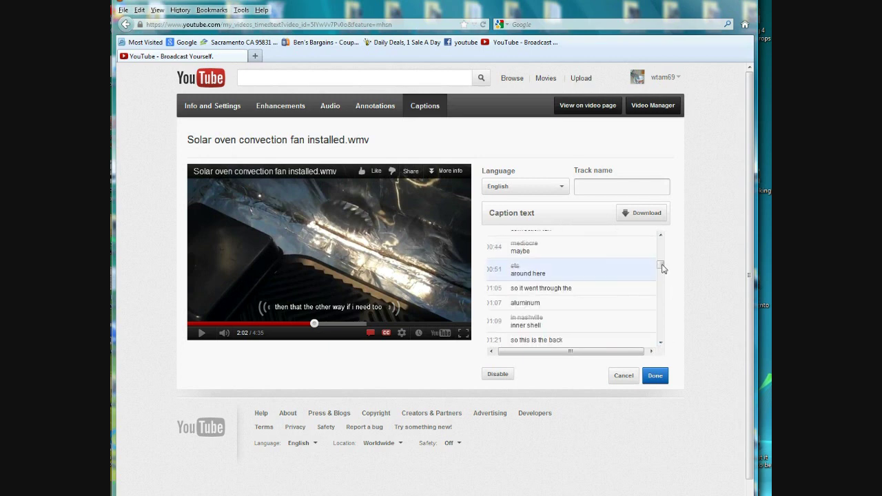
left_click_drag(660, 267, 661, 276)
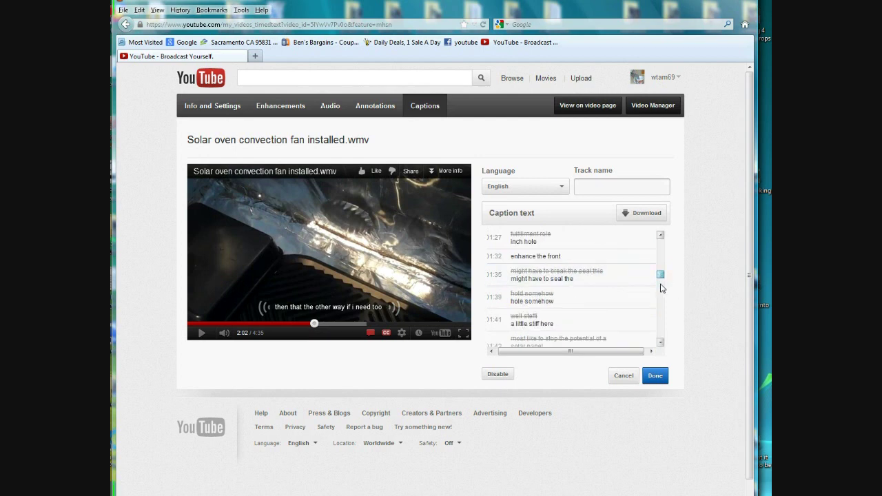
mouse_move(661, 275)
left_mouse_down()
mouse_move(663, 300)
mouse_move(664, 288)
left_mouse_up()
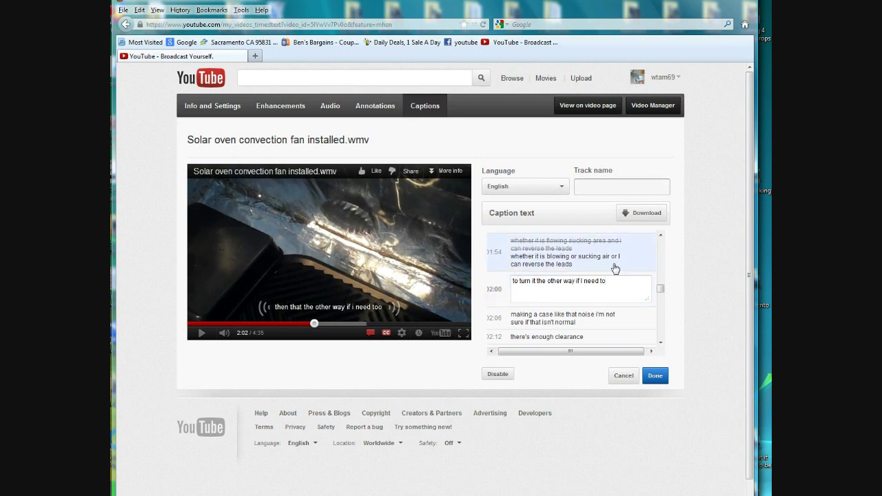
left_click(529, 295)
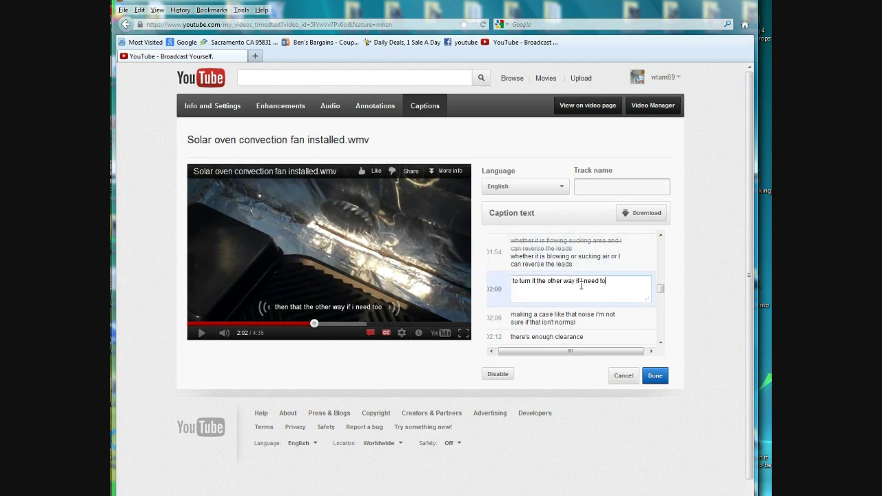
Step: Play the video past 2:02, then open the 2:12 caption 'there's enough clearance'
left_click(202, 334)
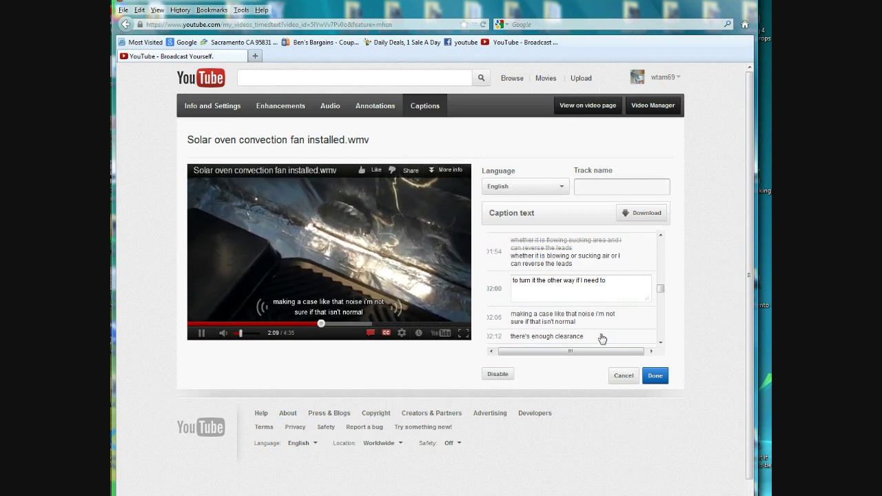
left_click(524, 307)
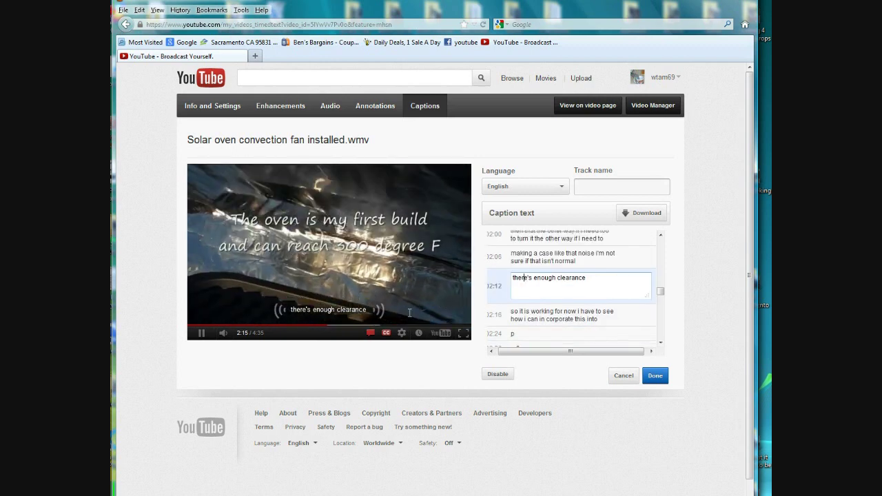
Step: Pause and change the 2:06 caption's opening to 'it was making a slight bit of' and 'isn't' to 'is'
left_click(201, 335)
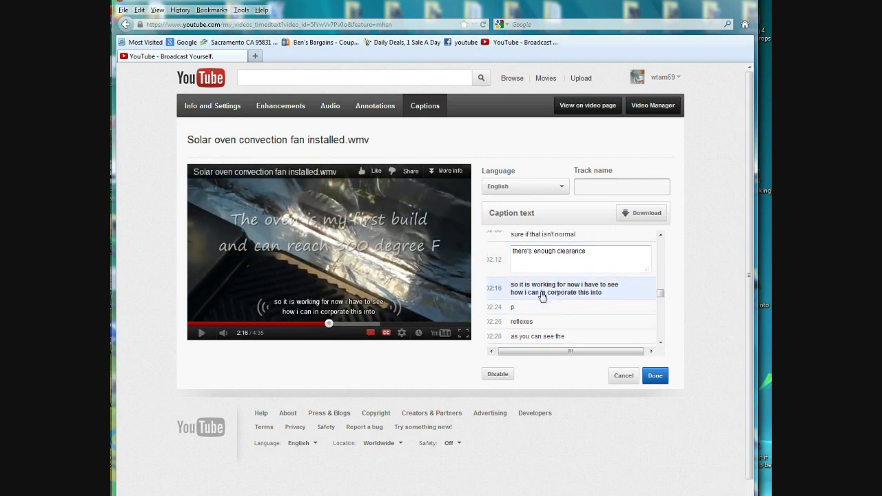
left_click(661, 236)
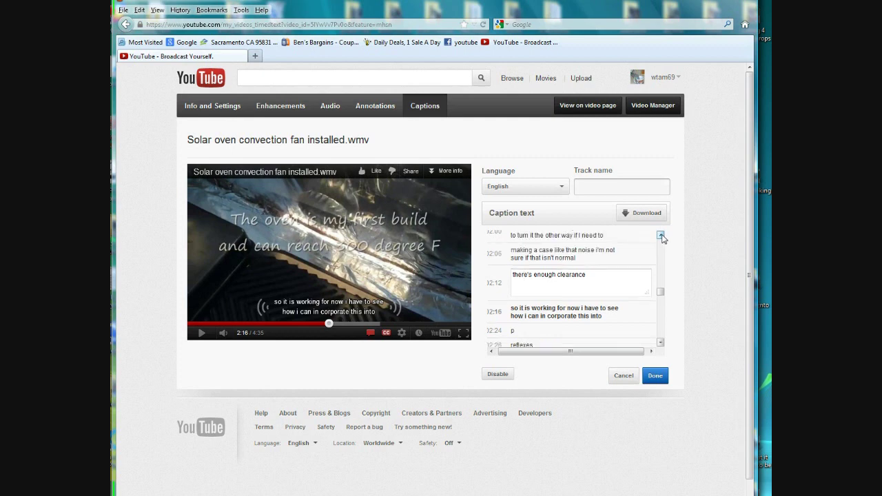
left_click(532, 255)
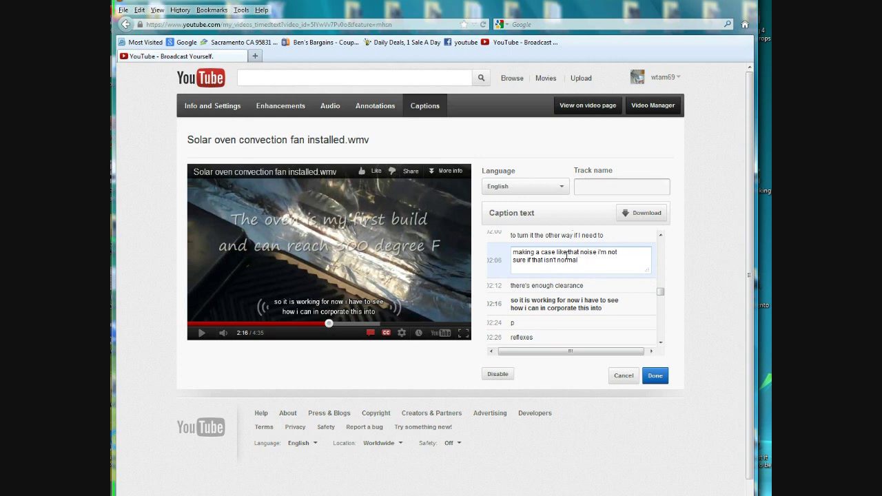
left_click_drag(511, 252, 577, 255)
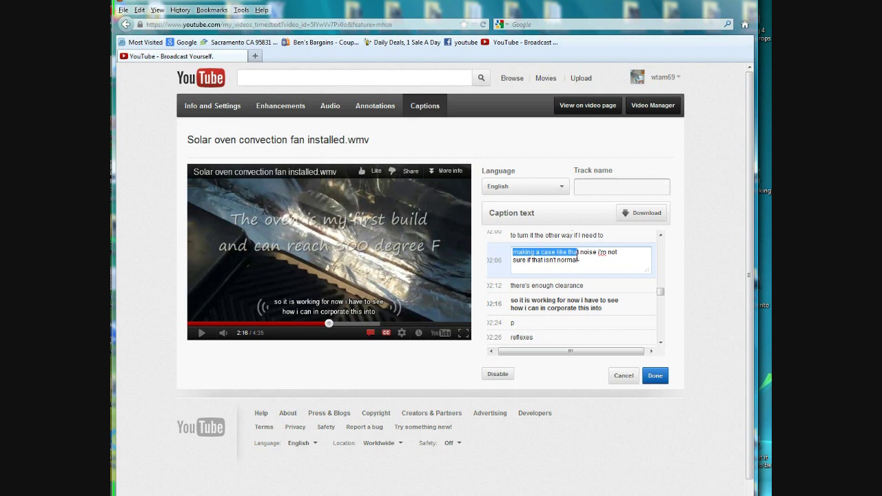
type("it")
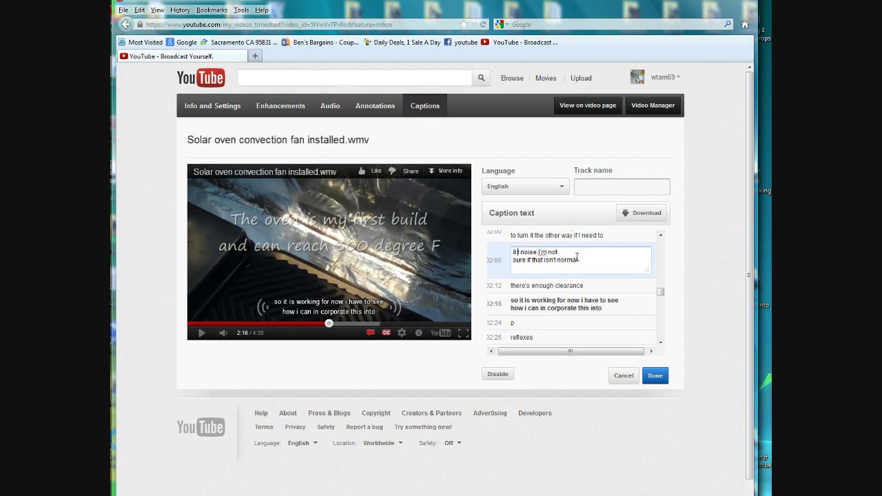
type(" was mak")
type("ing a")
type(" slight bit")
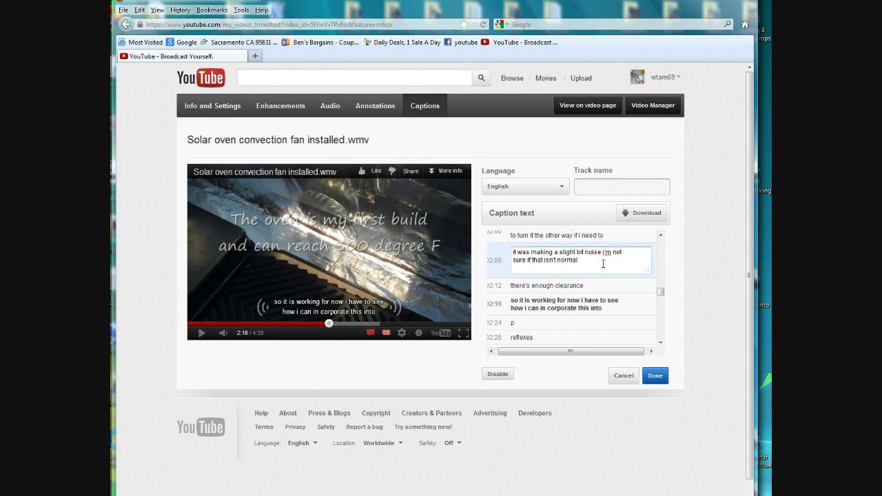
type(" of")
key("BackSpace")
key("BackSpace")
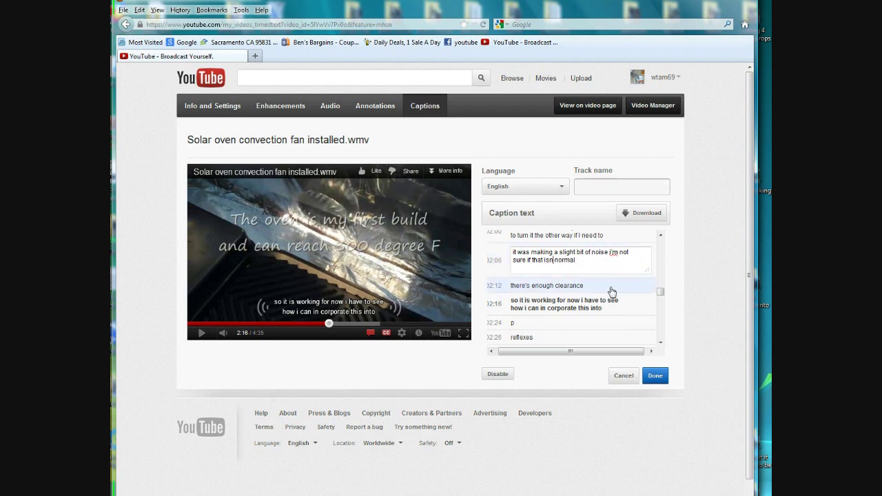
key("BackSpace")
left_click(585, 288)
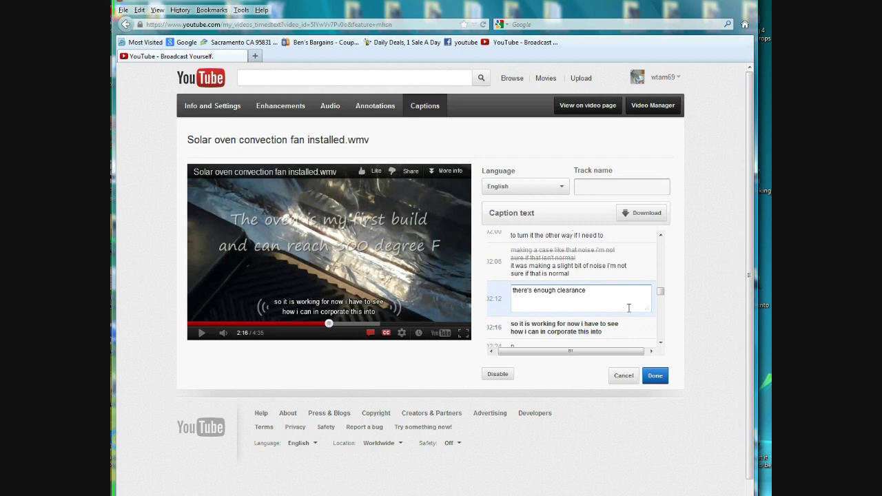
left_click(660, 344)
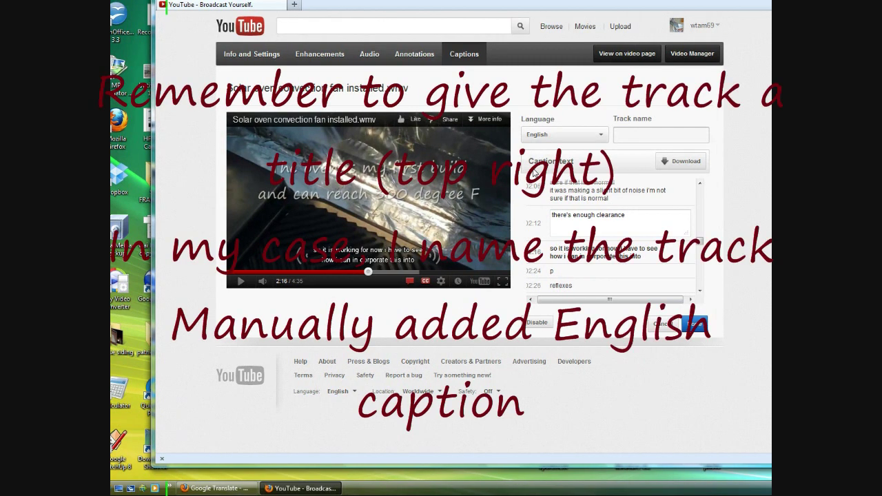
Step: Enter 'revised' in the caption track's Track name field
left_click(625, 135)
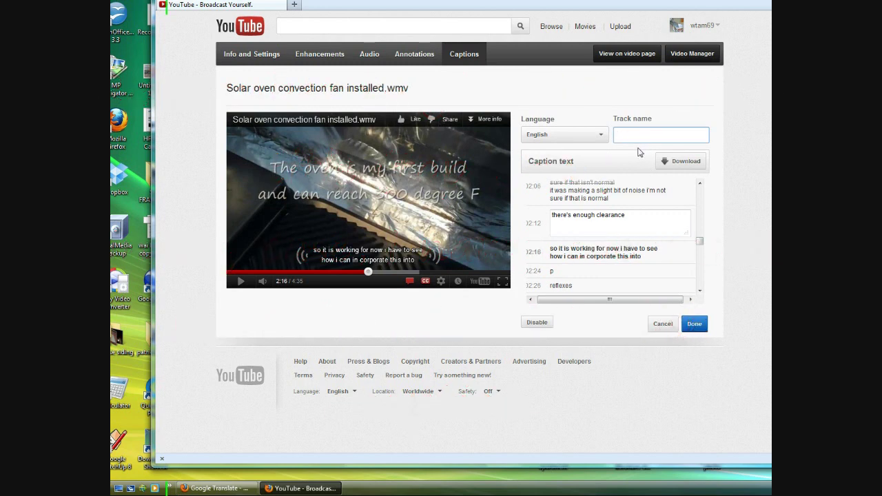
type("re")
type("vised")
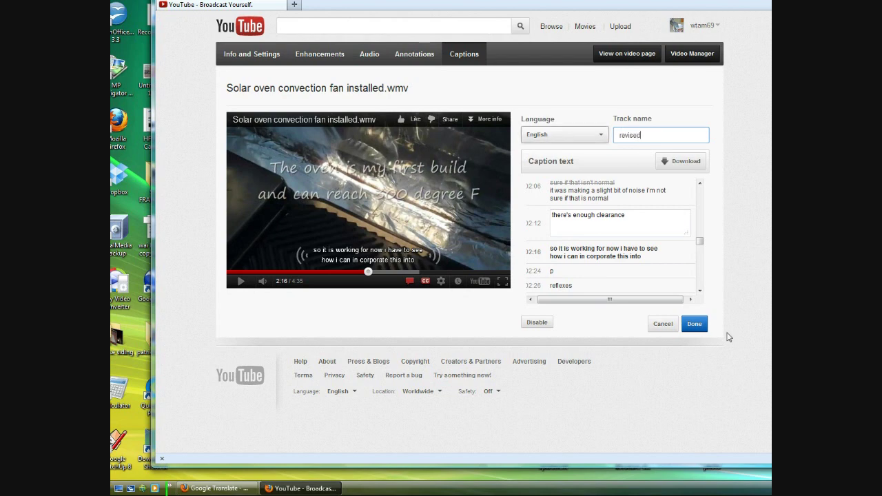